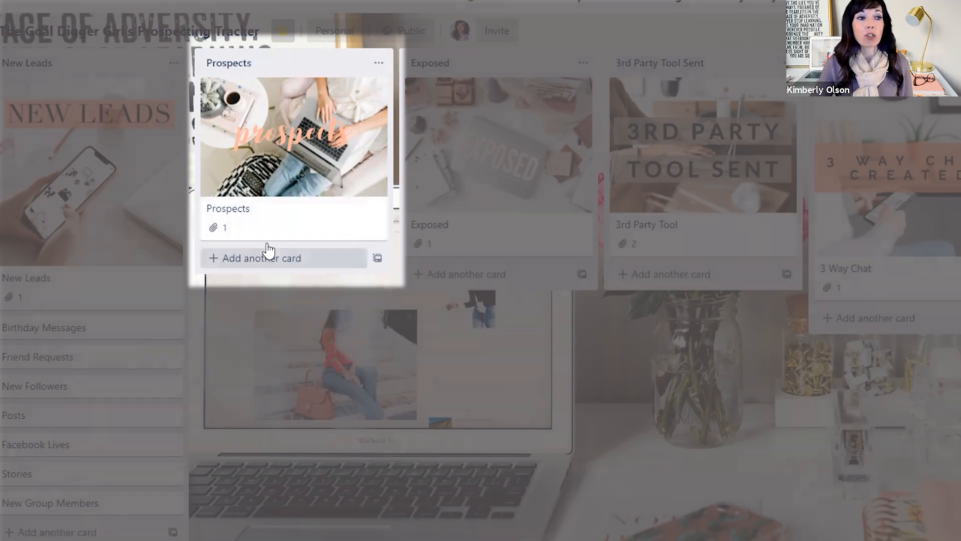
- Add a card to the Prospects list titled with the first prospect's first name
left_click(269, 257)
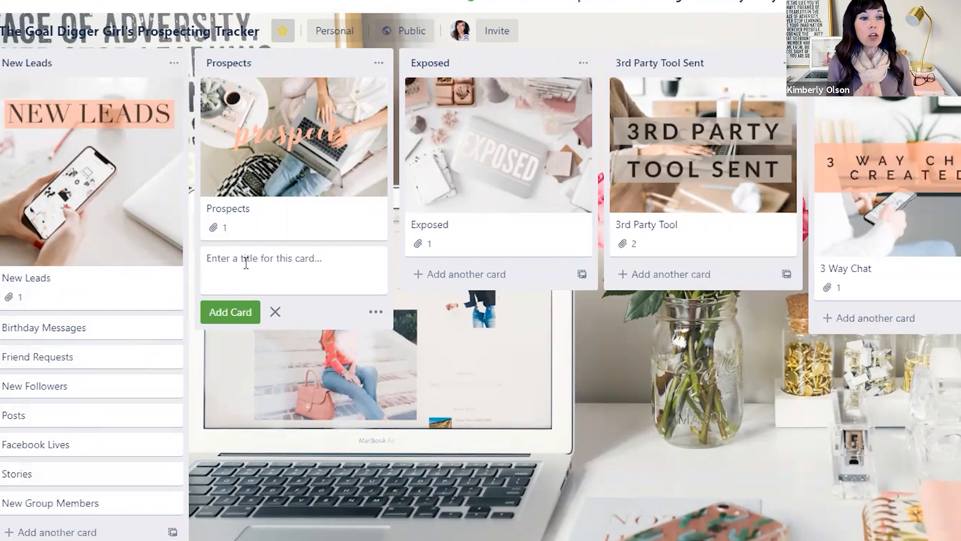
type("Susan")
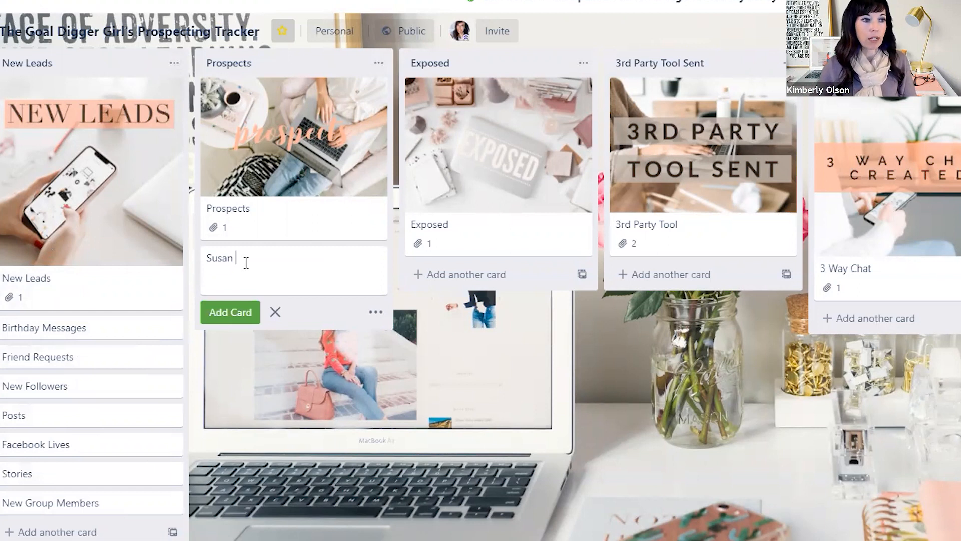
left_click(233, 314)
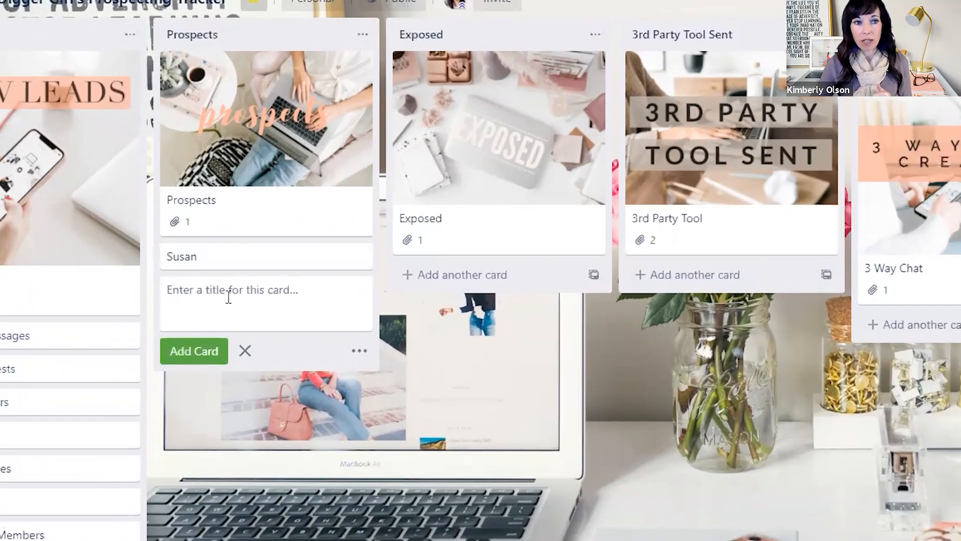
- Extend the new Prospects card's title with "- bday msg" after the prospect's name
left_click(215, 265)
left_click(349, 27)
type("-")
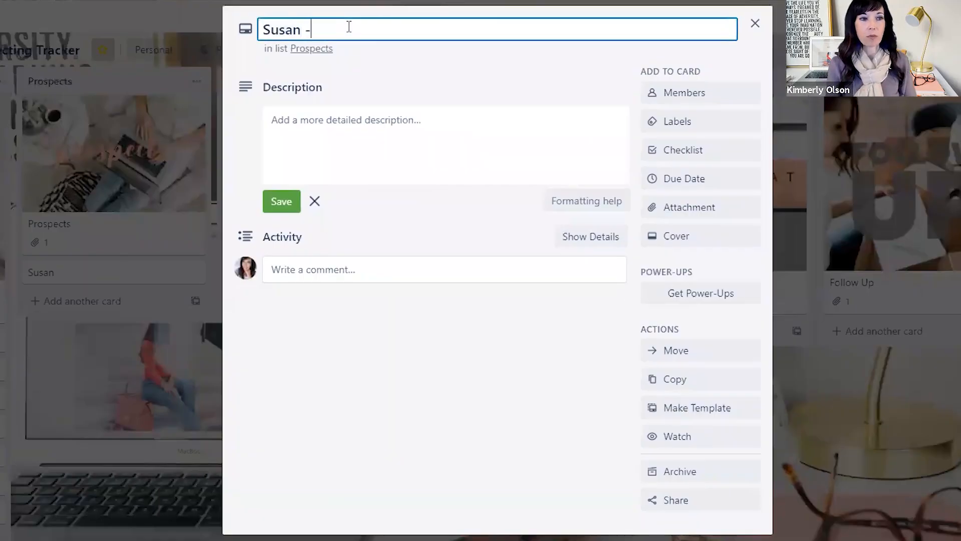
type(" bday msg")
left_click(281, 201)
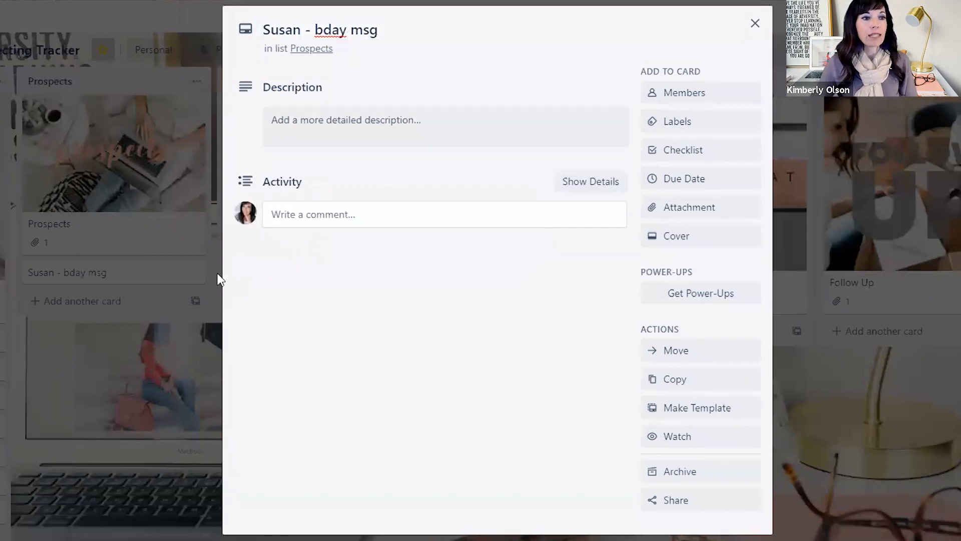
- View the colour labels available for the "bday msg" card, and close the card
left_click(678, 122)
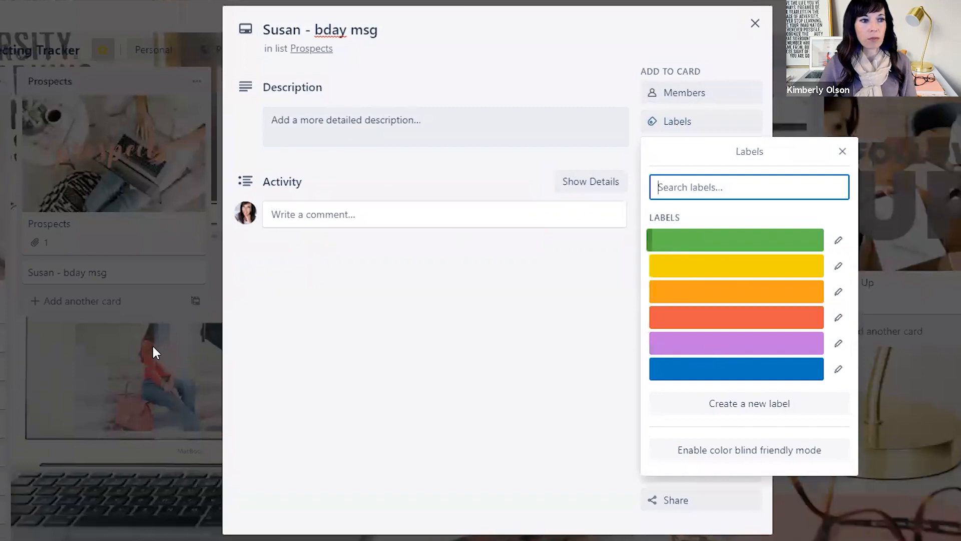
left_click(135, 338)
left_click(134, 336)
- Add a second card to the Prospects list, titled with the prospect's first name followed by "- story on xtra $"
left_click(98, 302)
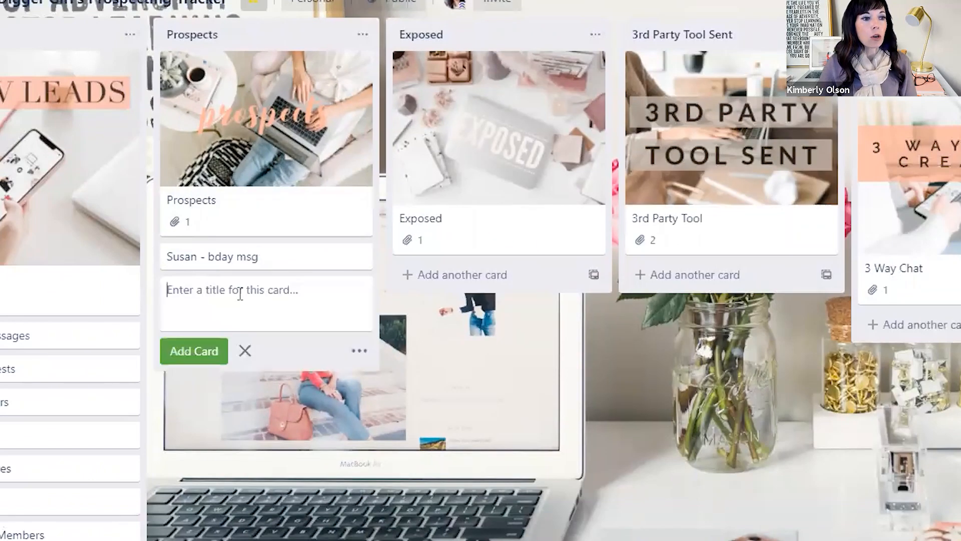
type("Sharon")
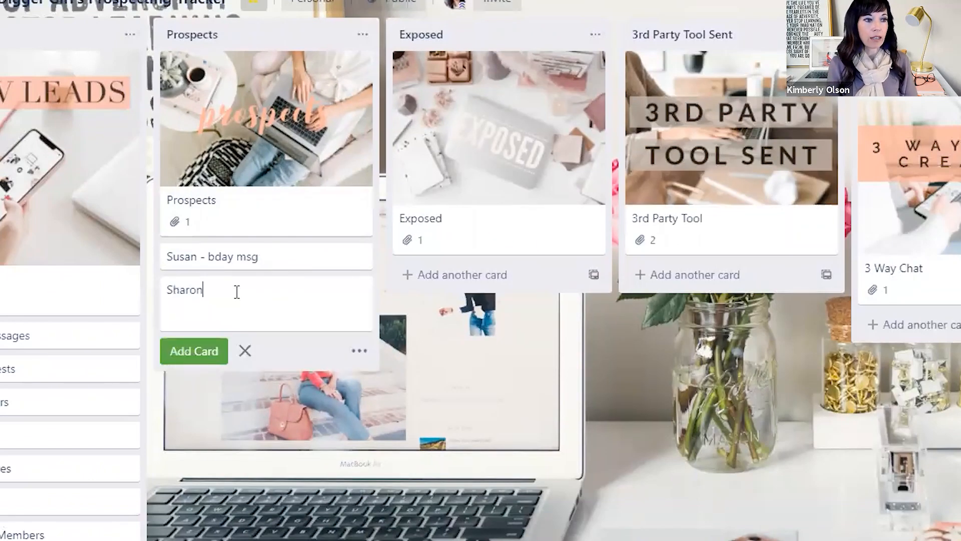
type(" - sto")
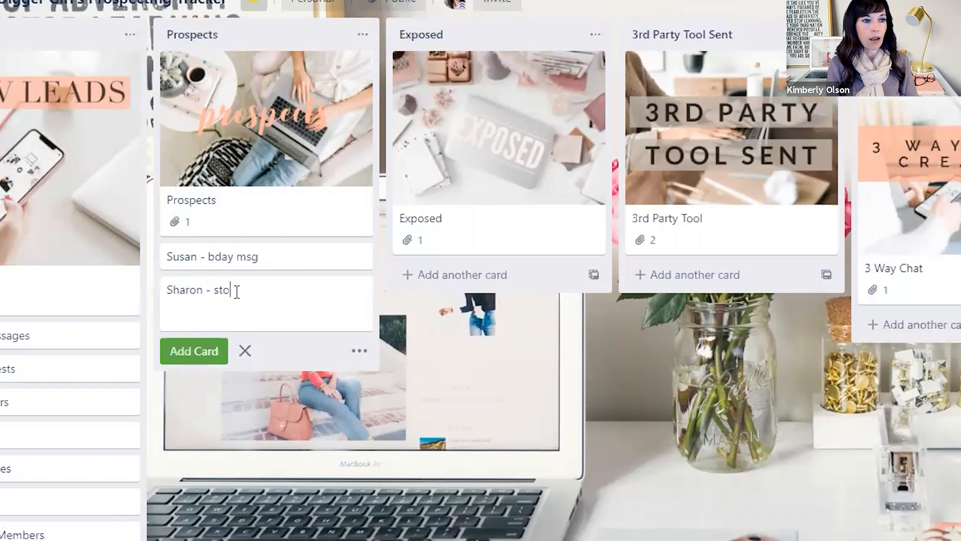
type("ry on xtra ")
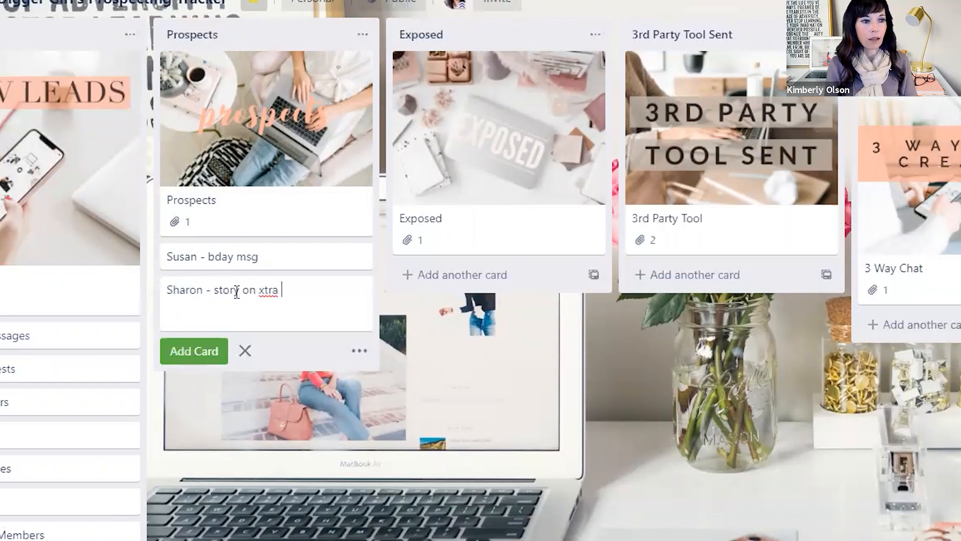
type("$")
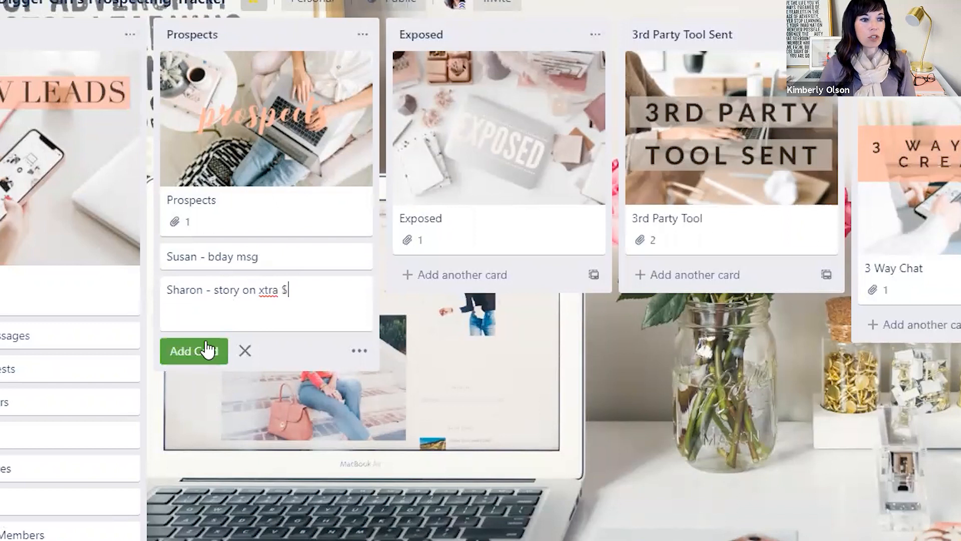
left_click(197, 360)
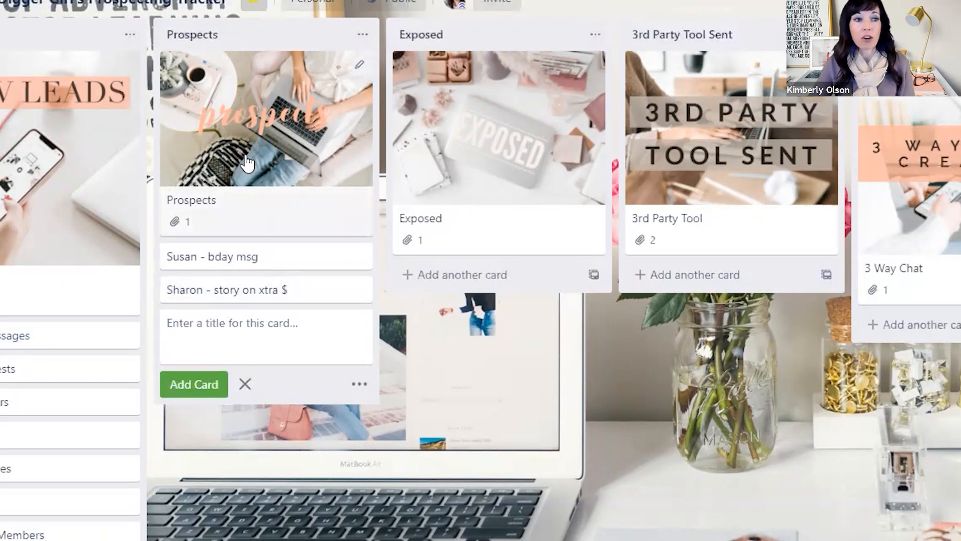
left_click(353, 476)
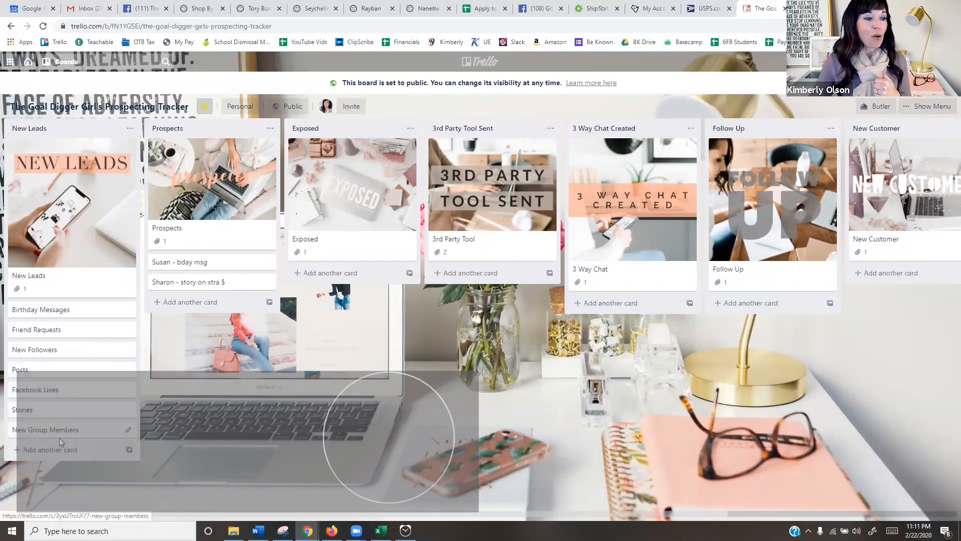
- View the details of the "story on xtra $" card in Prospects, and close it
left_click(194, 287)
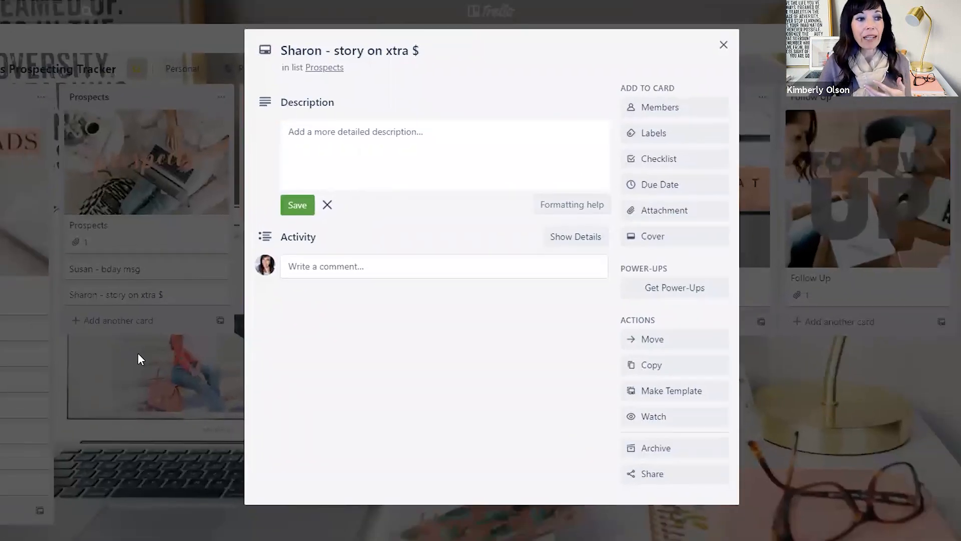
left_click(118, 351)
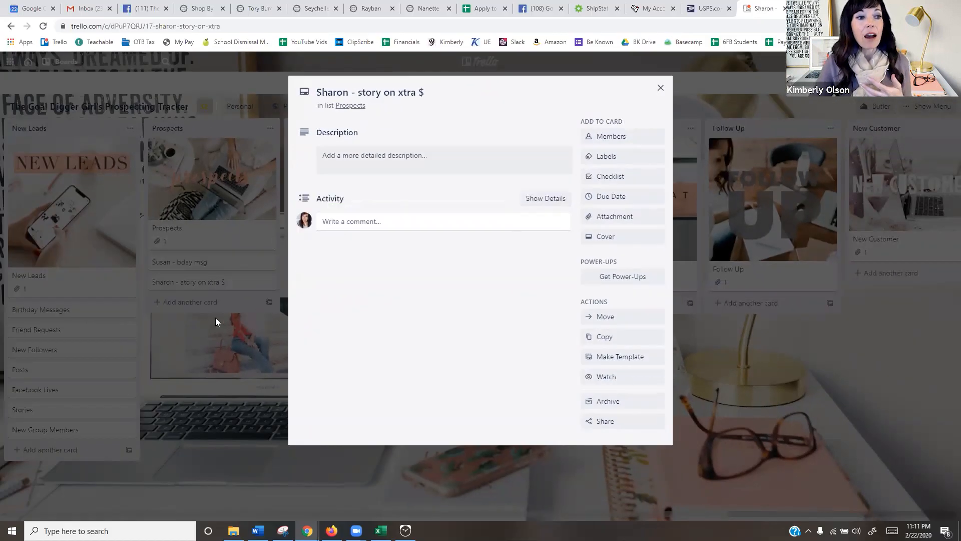
left_click(226, 327)
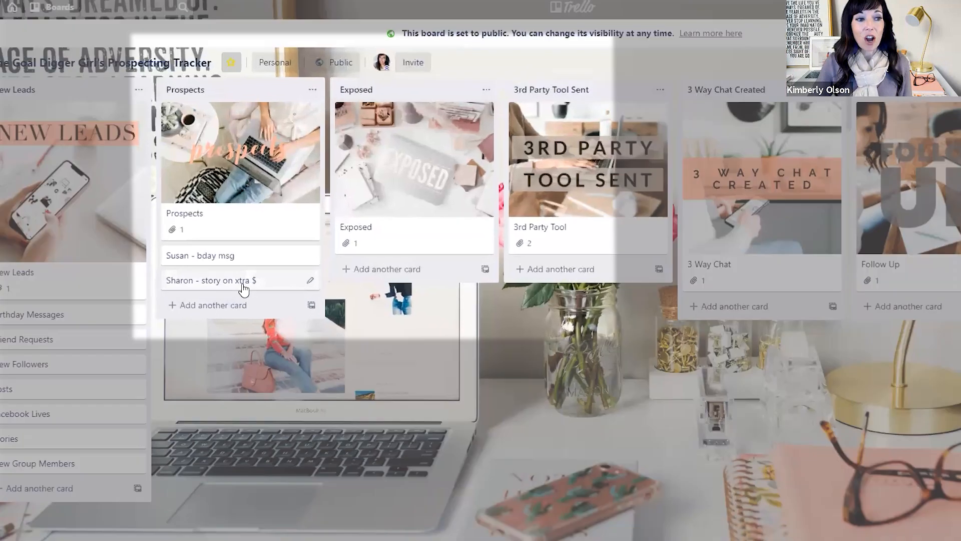
- Move the "story on xtra $" card from Prospects to Exposed, and on to 3rd Party Tool Sent
left_click_drag(228, 285, 262, 290)
left_click_drag(343, 292, 487, 275)
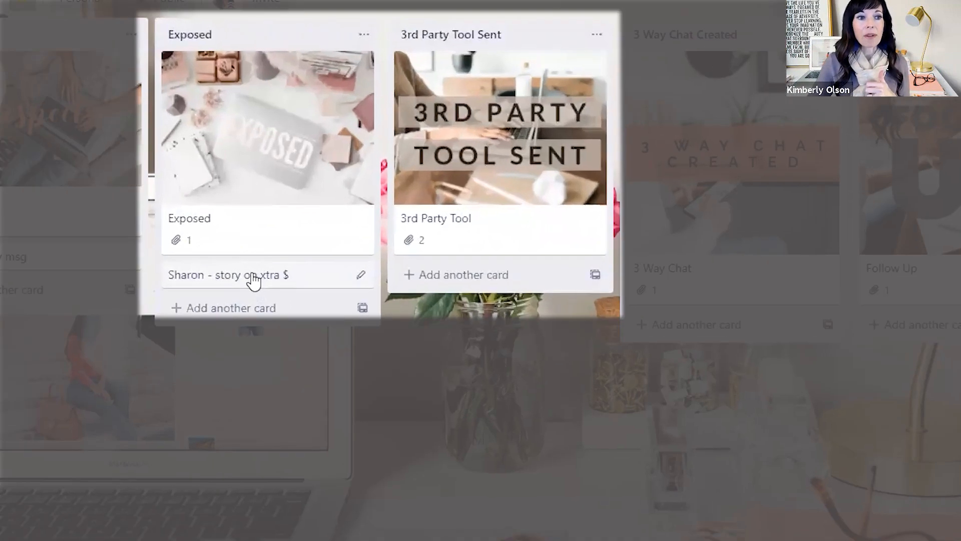
left_click_drag(343, 275, 468, 287)
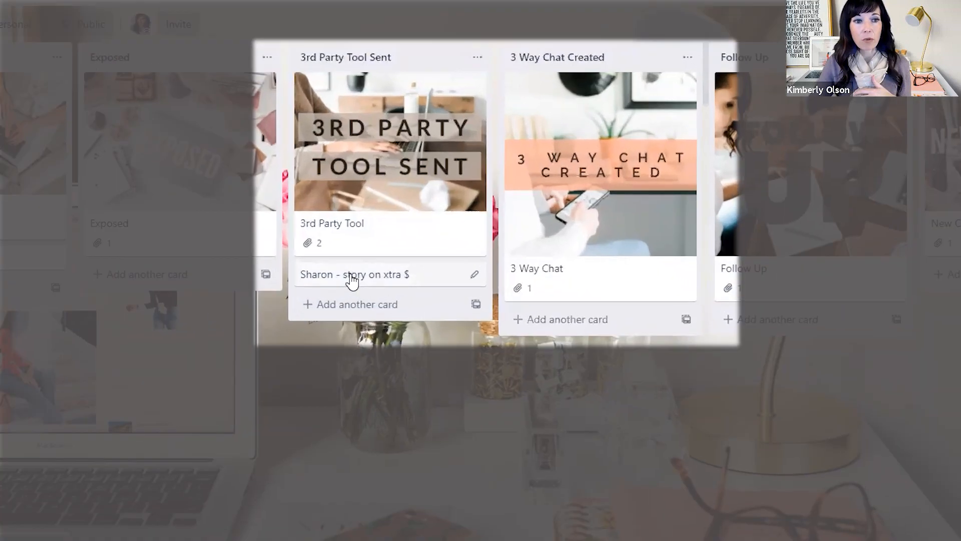
- Move the "story on xtra $" card into 3 Way Chat Created, and on to the Follow Up list
left_click_drag(476, 276, 566, 316)
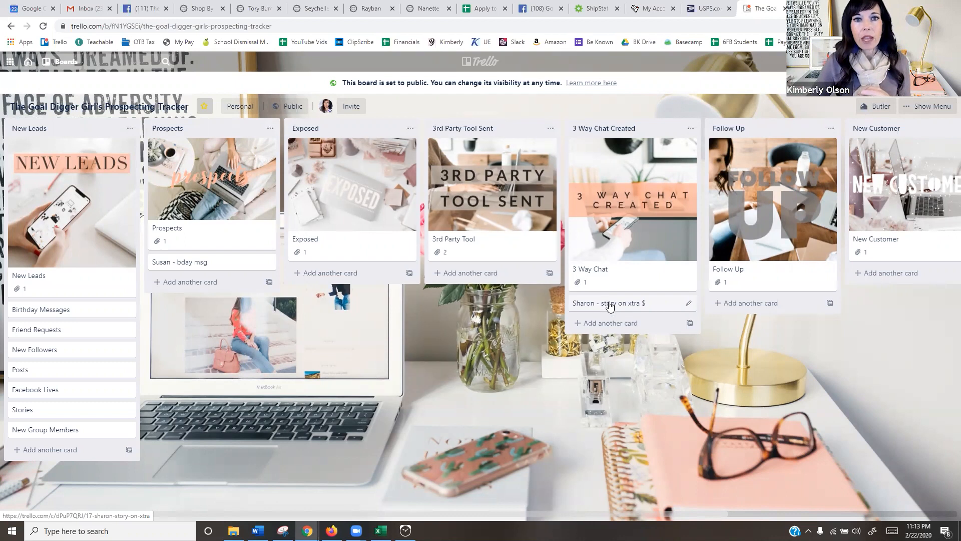
left_click_drag(610, 307, 752, 302)
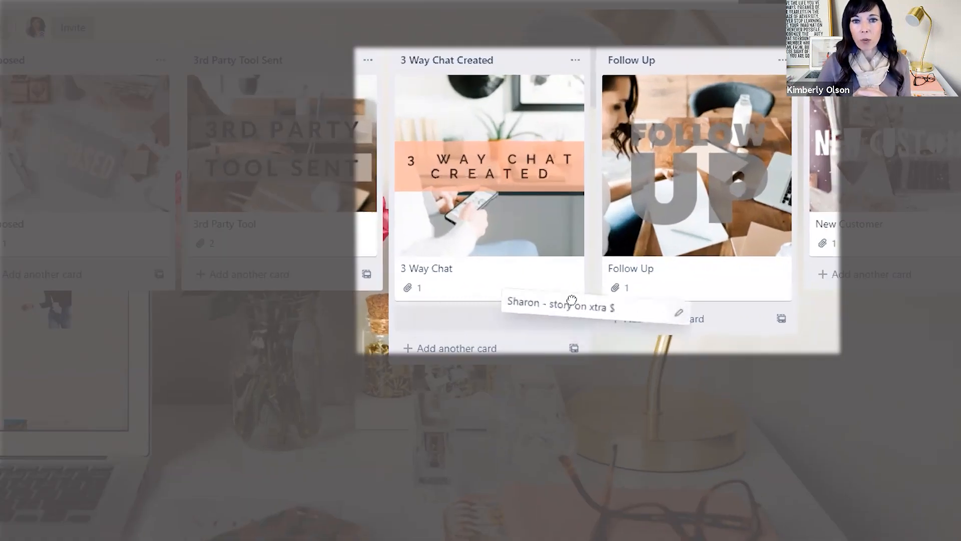
left_click_drag(666, 317, 669, 322)
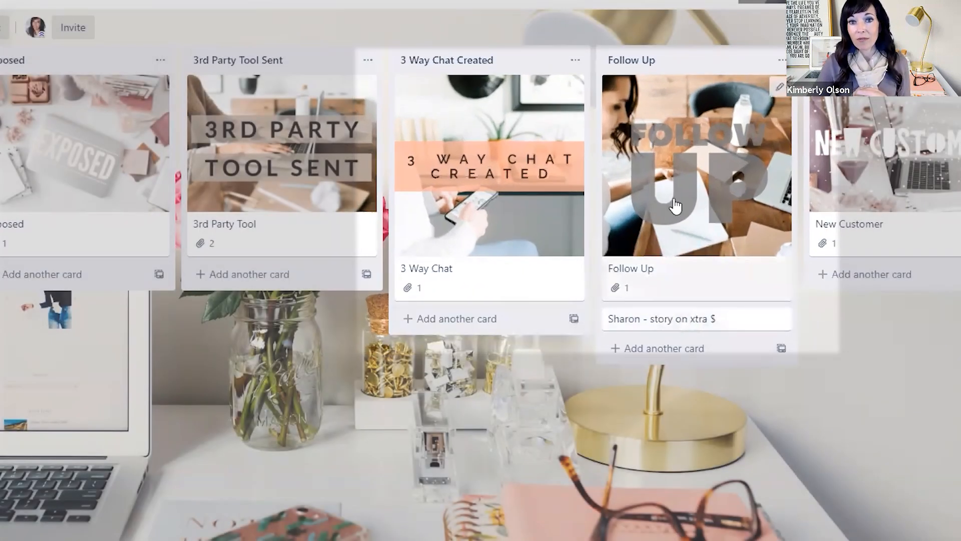
- Add a checklist titled "Follow Up" to the "story on xtra $" card in the Follow Up list
left_click(714, 323)
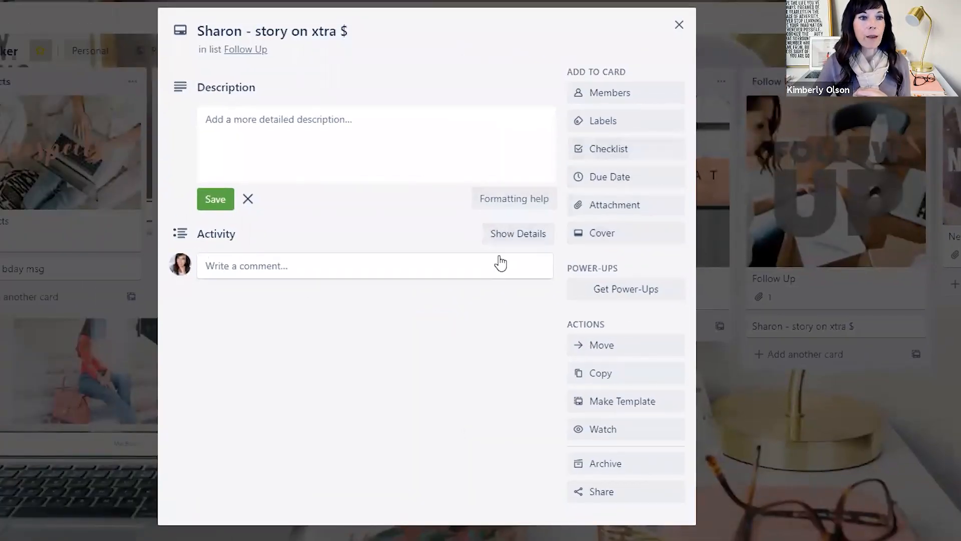
left_click(623, 159)
left_click(623, 159)
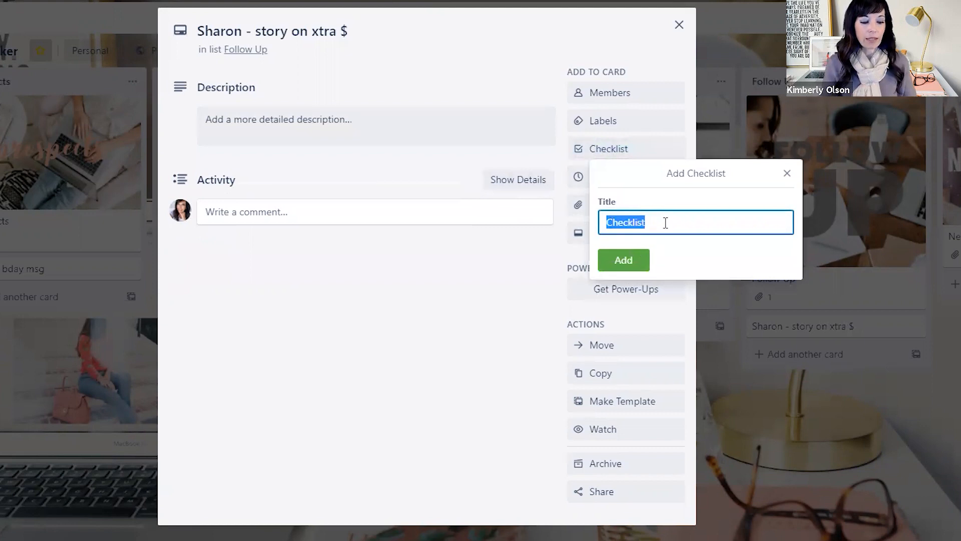
type("Follow Up")
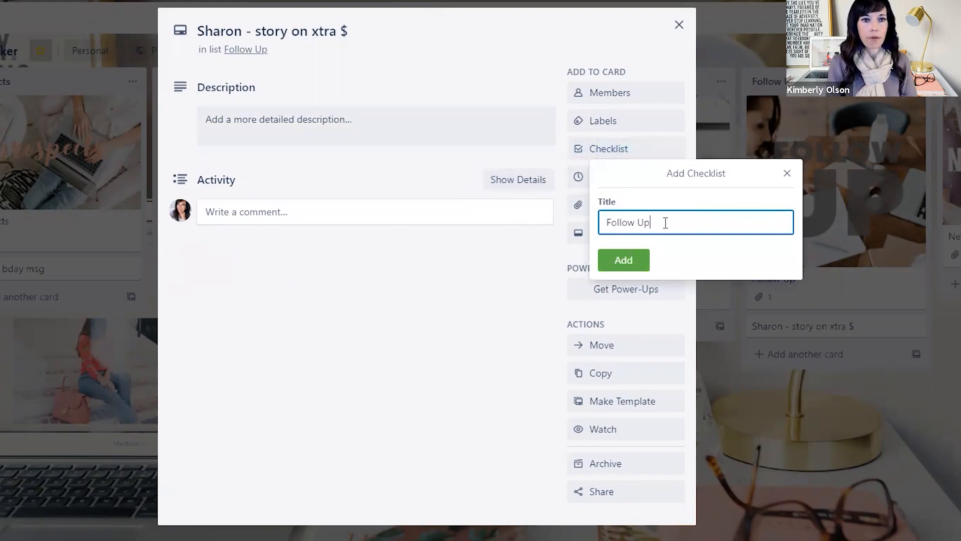
left_click(623, 259)
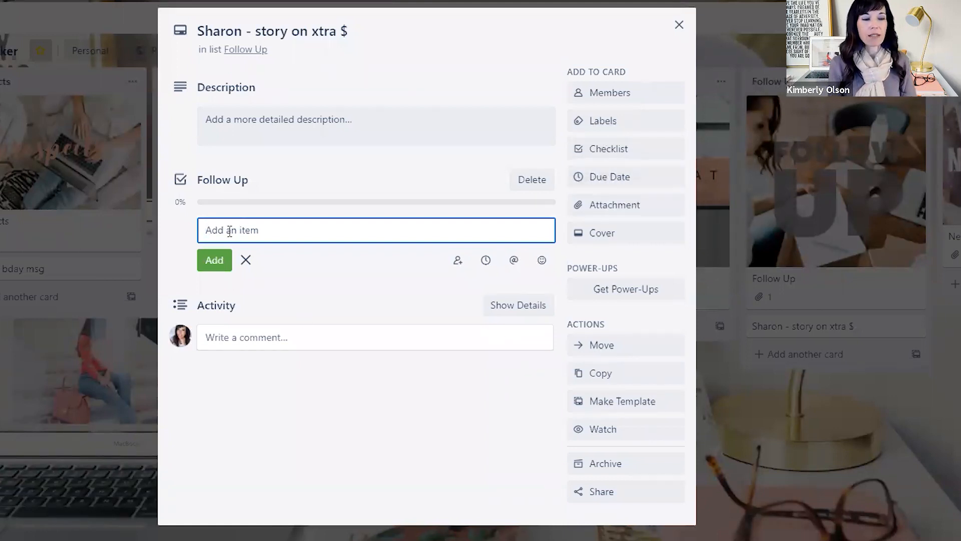
- Add the items "Invite to Team Training" and "Send Samples" to the Follow Up checklist, and close the card
type("Invite")
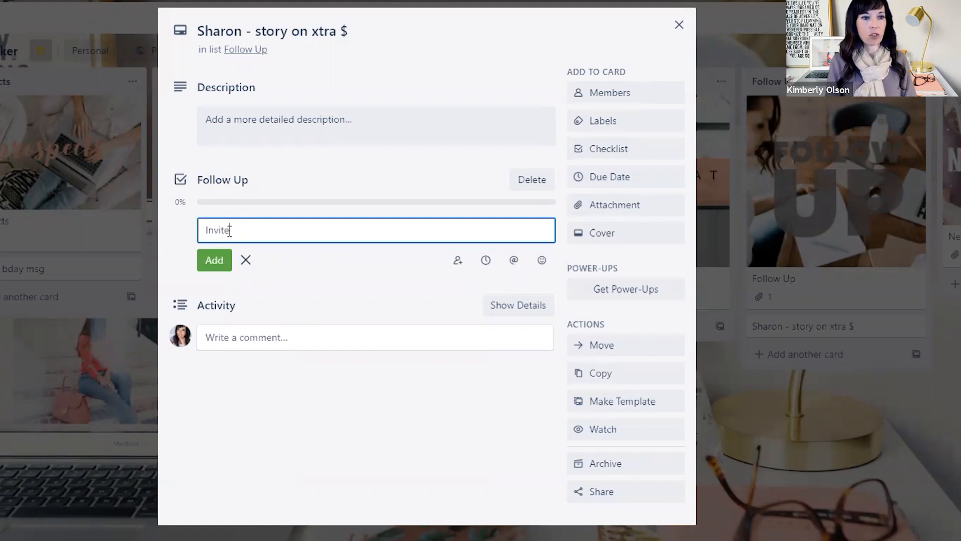
type(" to Team Training")
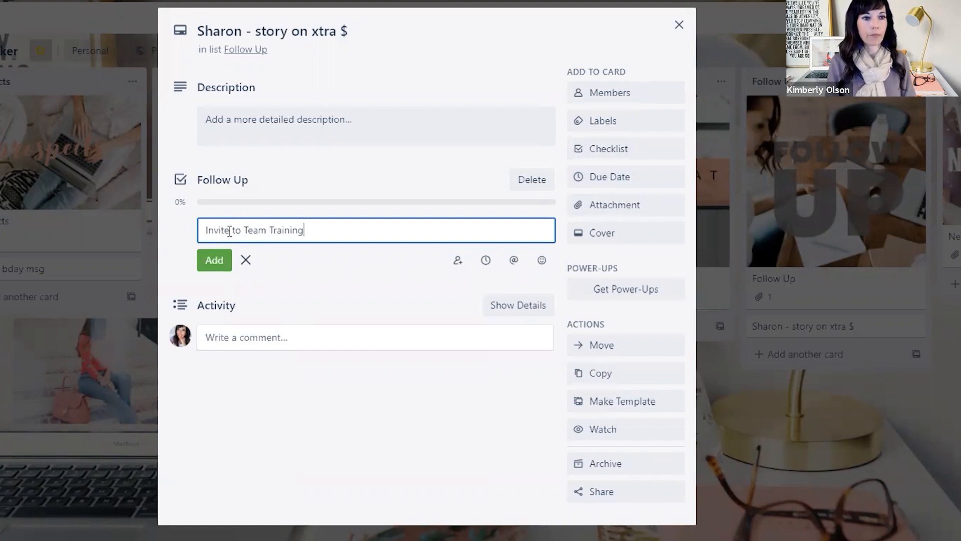
left_click(214, 260)
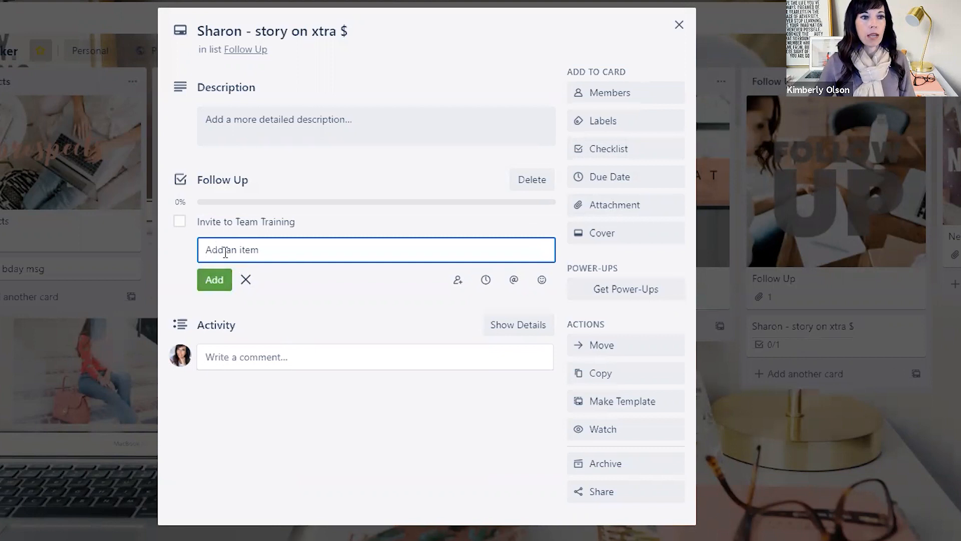
type("Send")
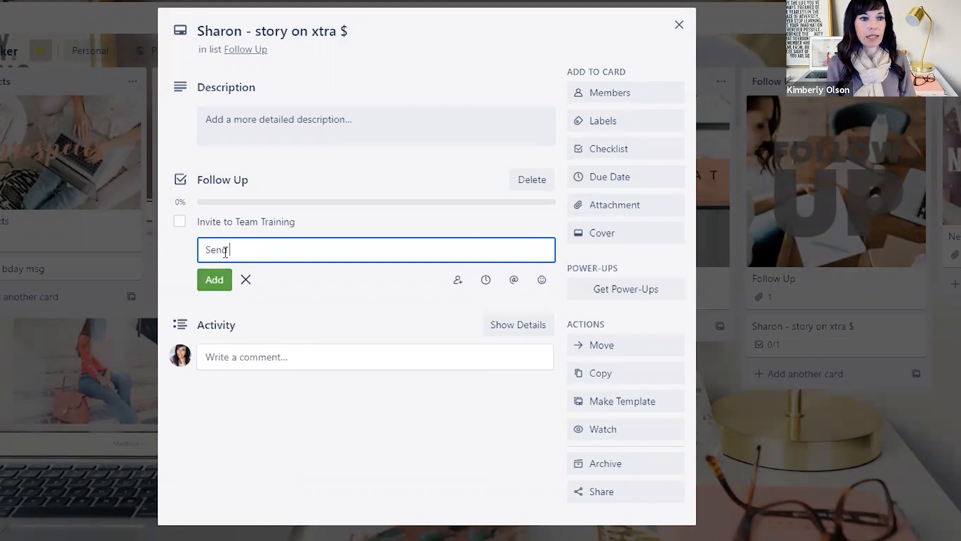
type(" samples")
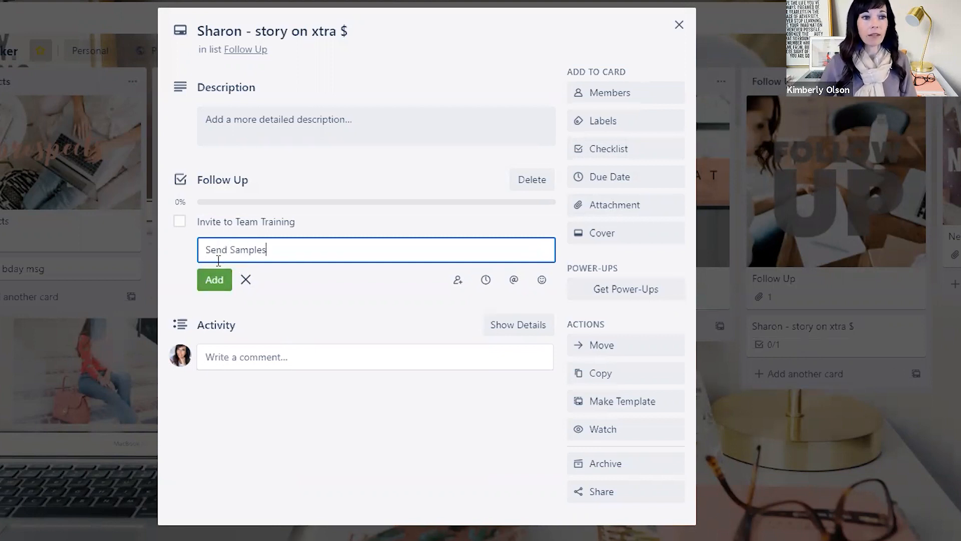
left_click(214, 280)
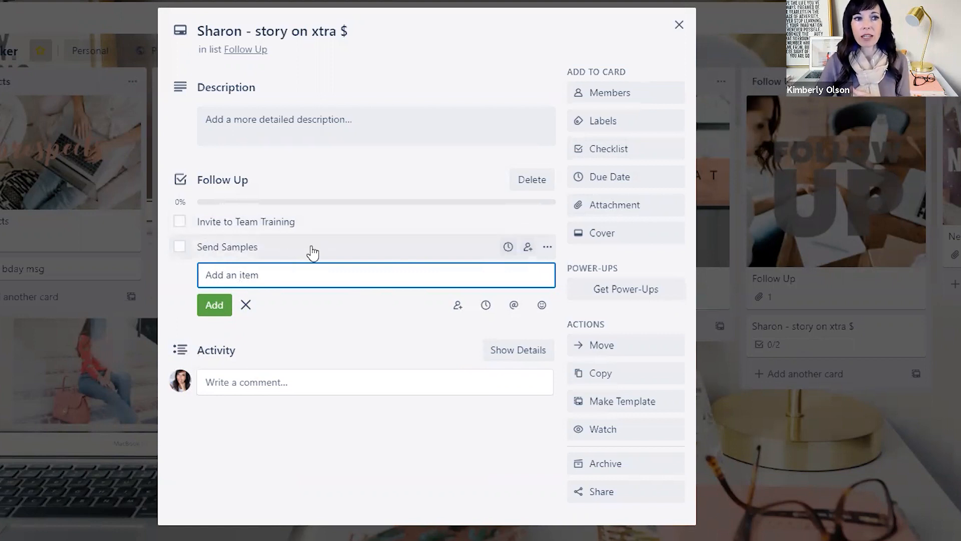
key("Escape")
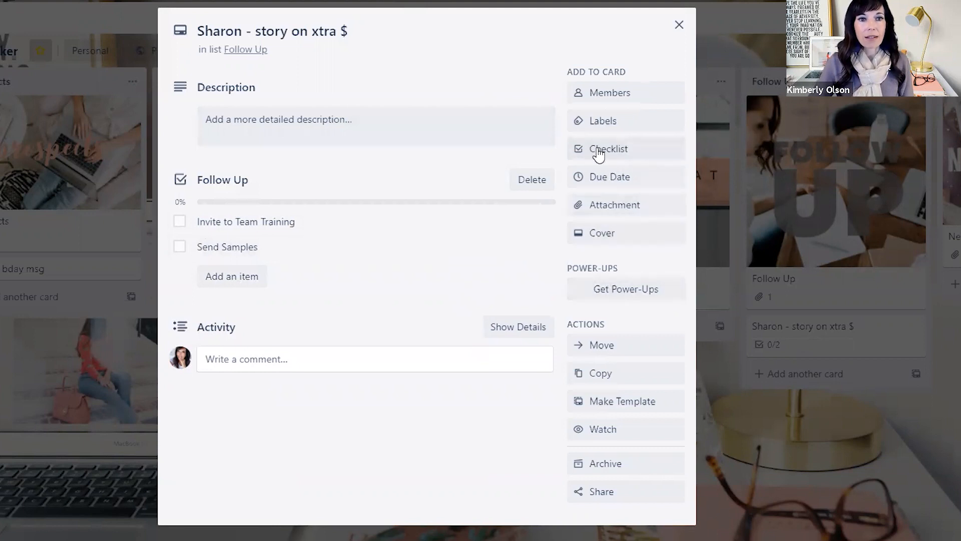
left_click(508, 1)
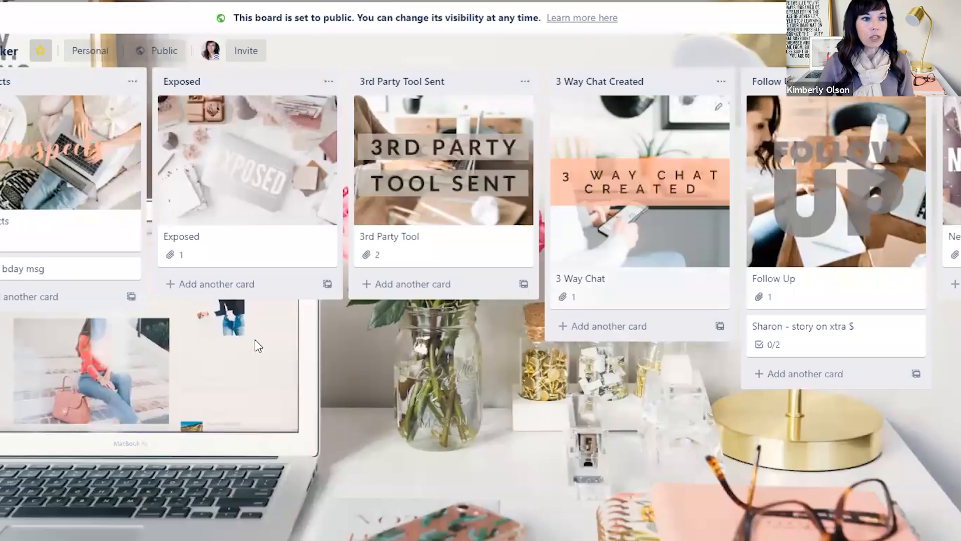
- Check which existing checklists can be copied into the "bday msg" card in Prospects, and close the card without adding one
left_click(184, 271)
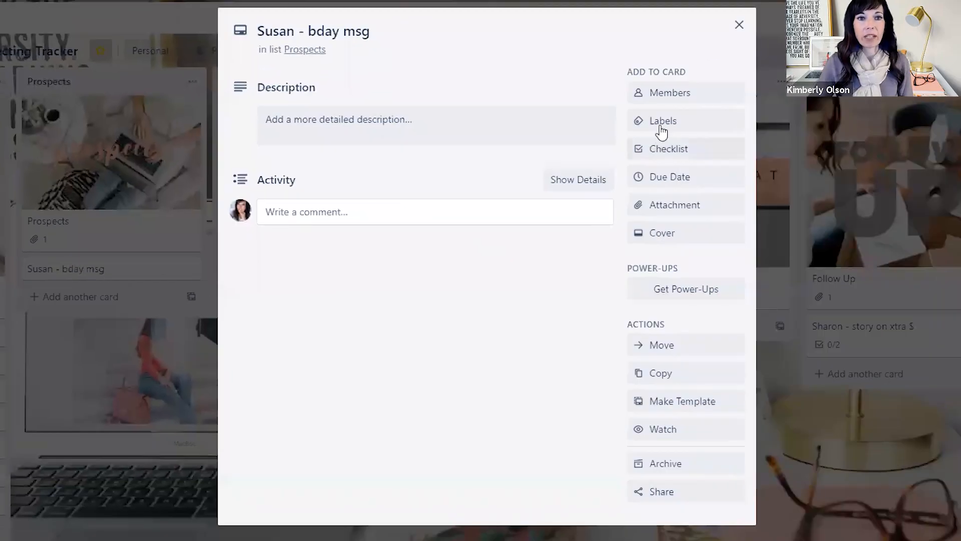
left_click(679, 159)
left_click(693, 264)
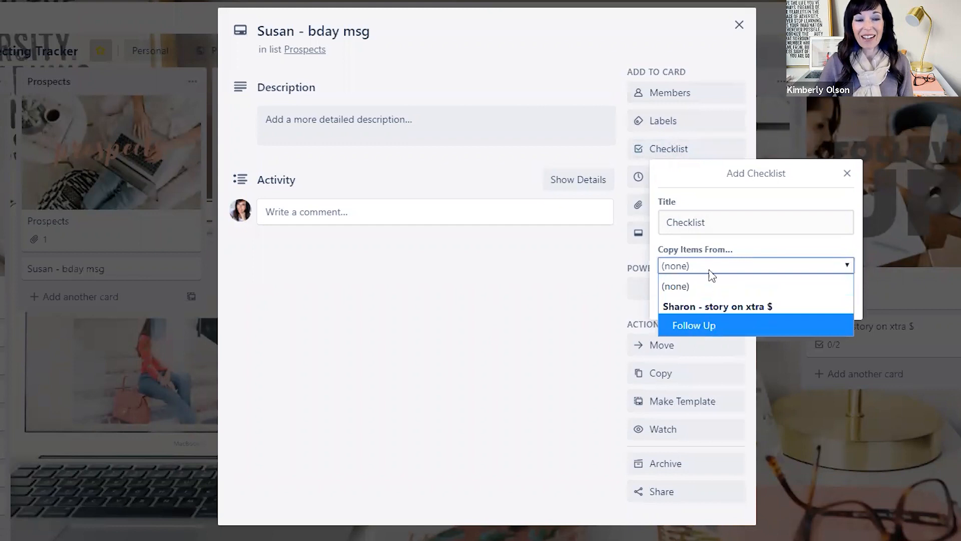
left_click(739, 25)
left_click(739, 26)
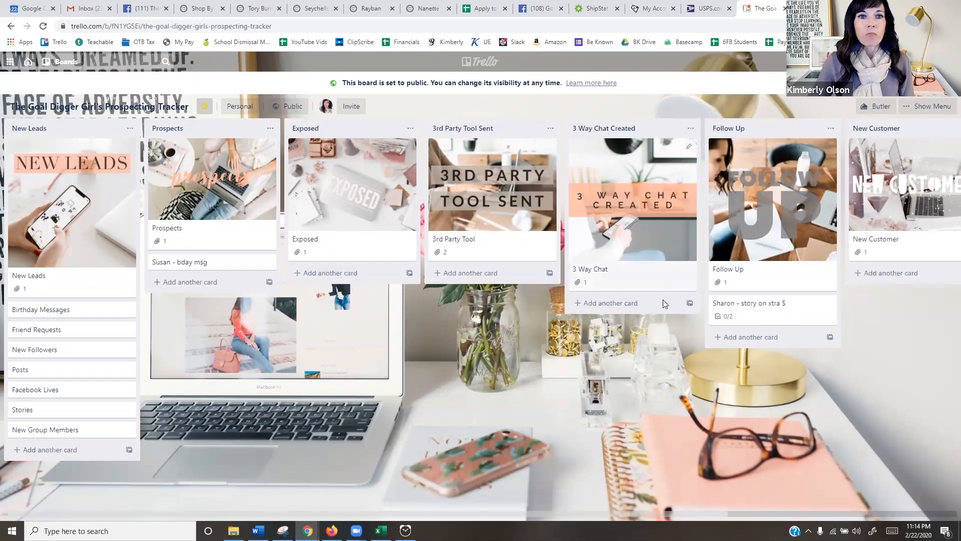
- Add a card titled with a prospect's first name to the Exposed list
left_click_drag(620, 516, 816, 314)
left_click_drag(604, 514, 348, 468)
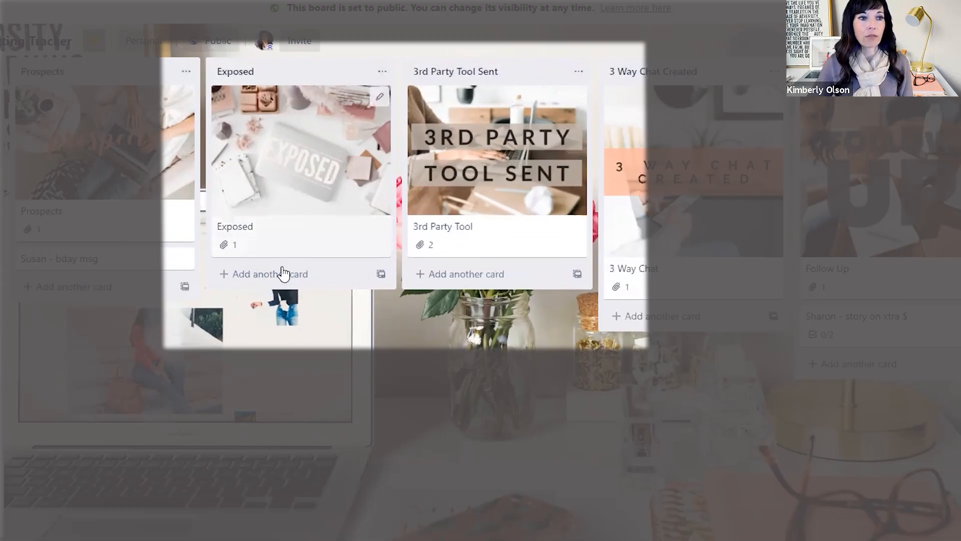
left_click(330, 273)
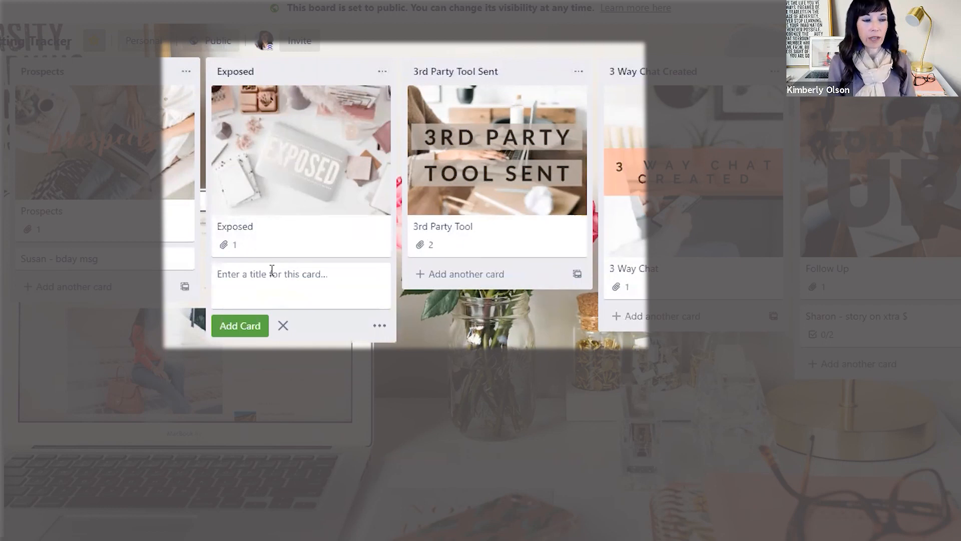
type("Mandy")
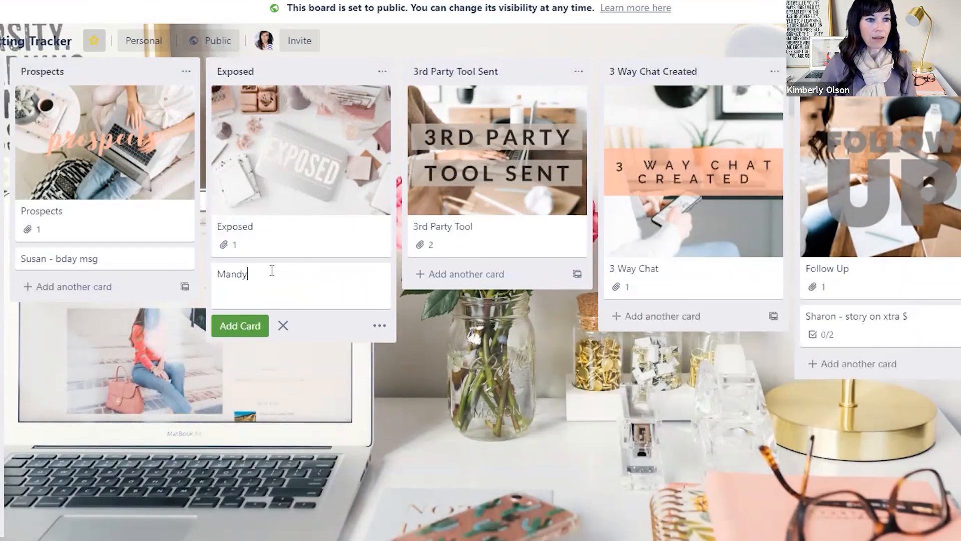
left_click(254, 326)
- Open the new card in Exposed and create a sky-blue label named "Sent Msg" for it
left_click(265, 282)
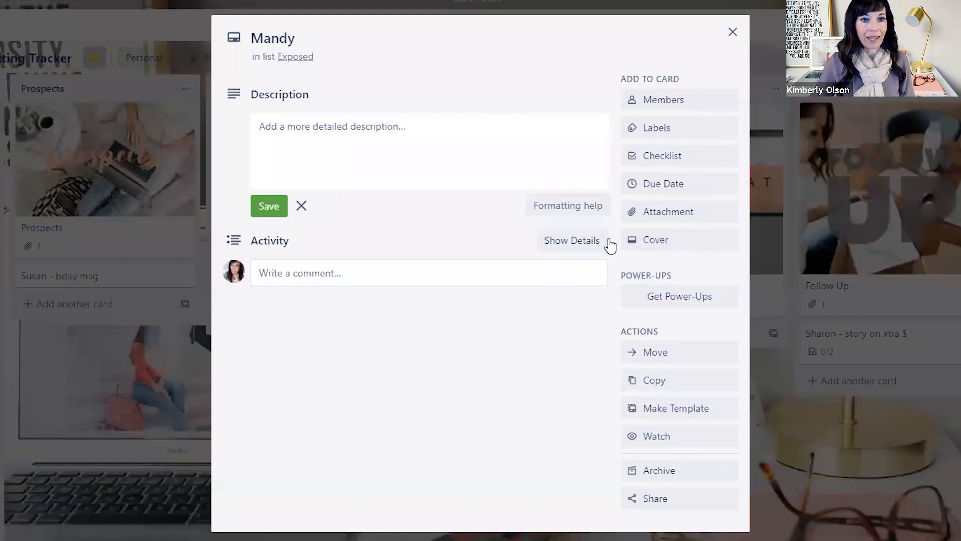
left_click(658, 131)
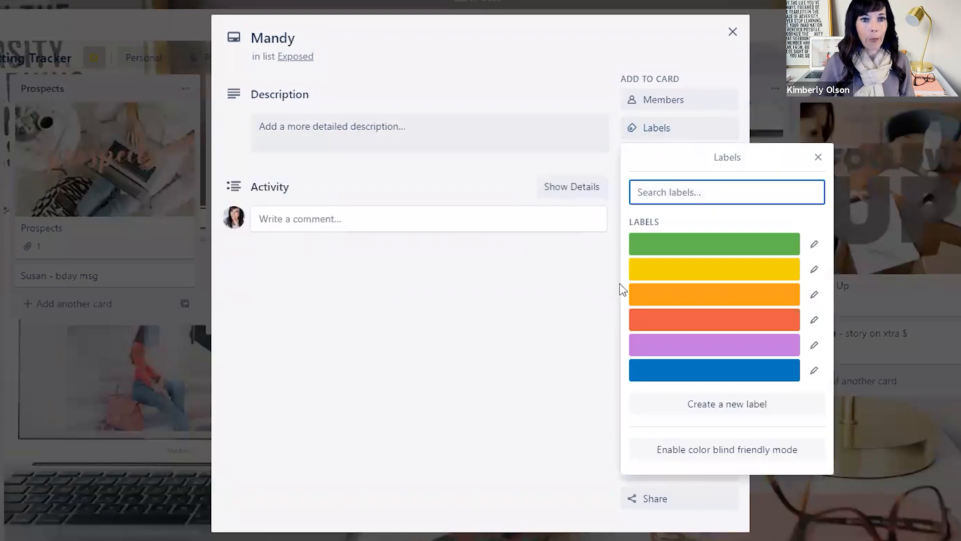
left_click(714, 407)
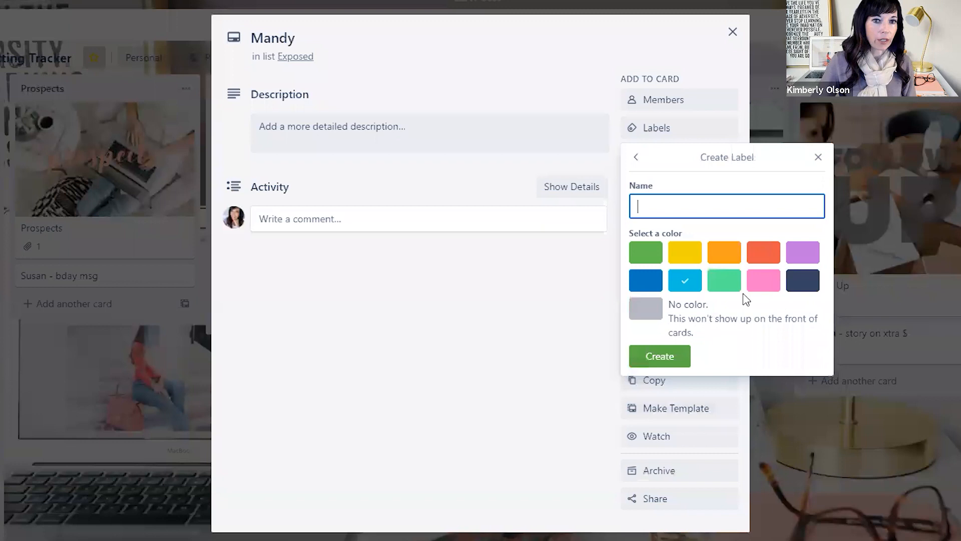
left_click(650, 207)
type("Sent Msg")
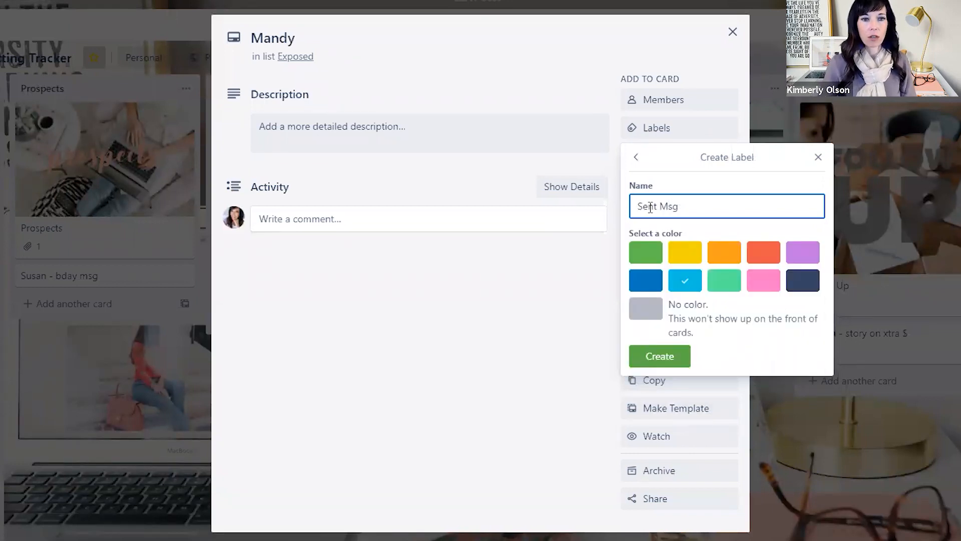
left_click(662, 357)
- Assign the dark blue label to the Exposed card and name that label "3 Way Chat"
left_click(693, 372)
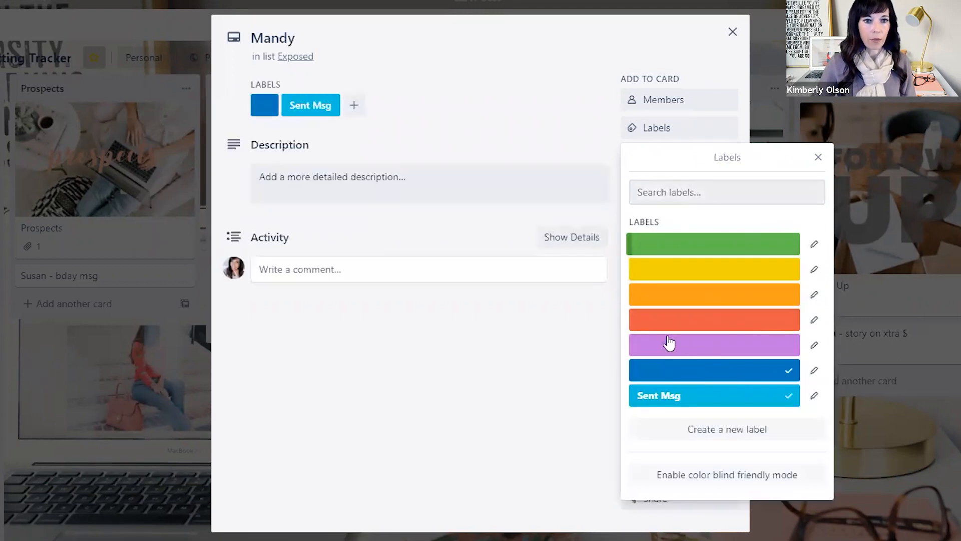
left_click(796, 378)
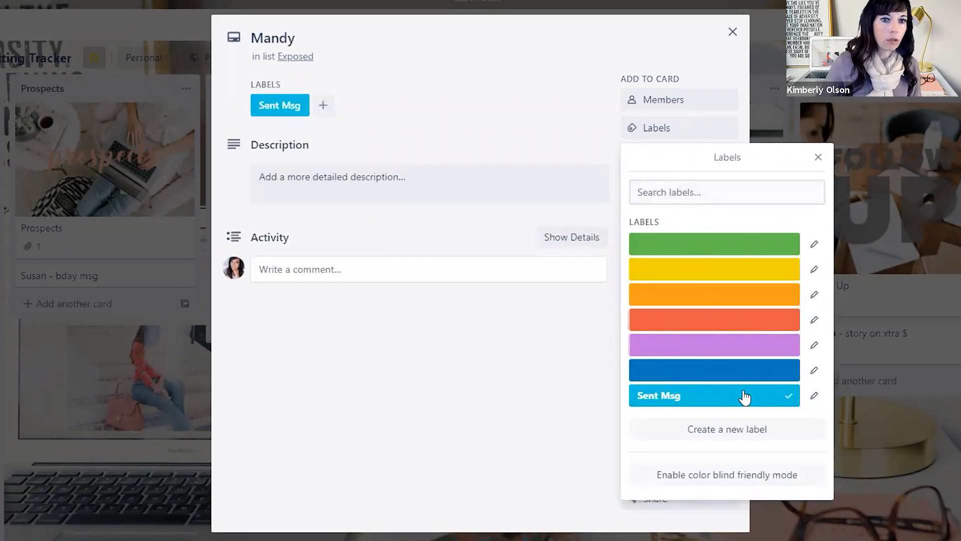
left_click(788, 380)
left_click(813, 371)
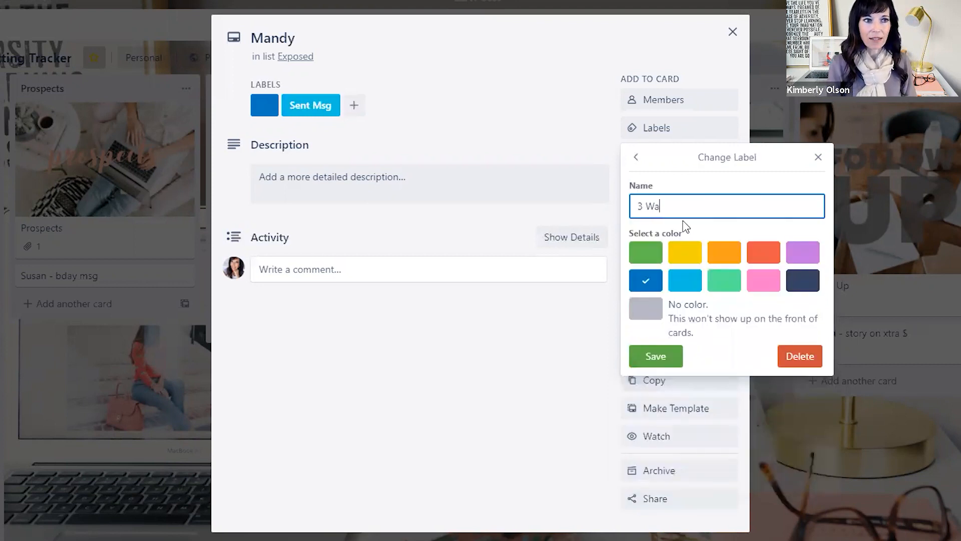
type("3 Way Chat")
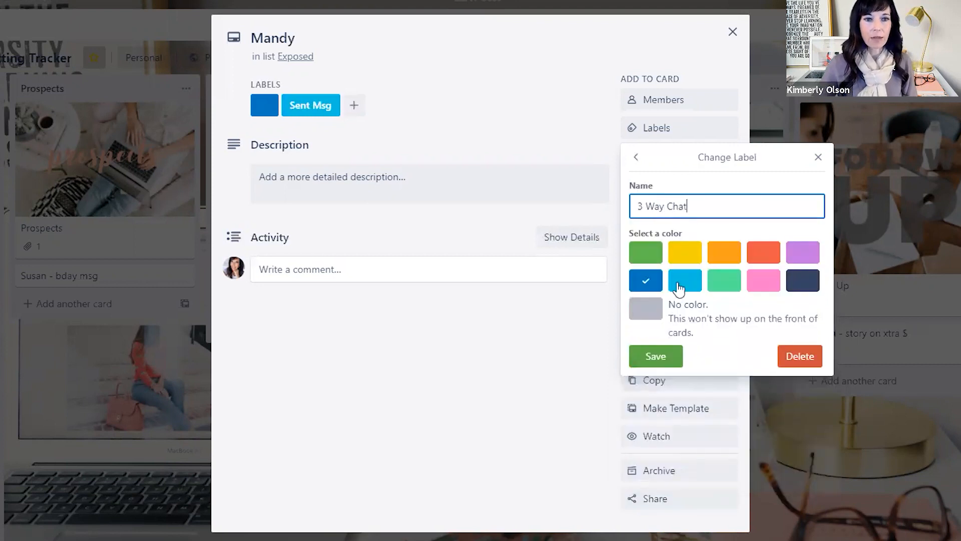
left_click(648, 349)
- Assign the purple label to the Exposed card, name that label "Sent Website", and close the card
left_click(784, 344)
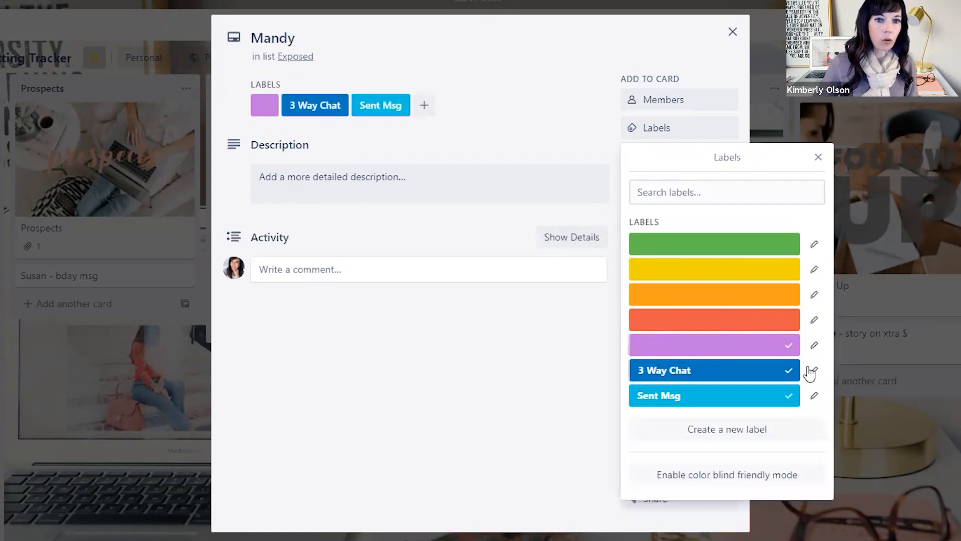
left_click(814, 344)
left_click(677, 210)
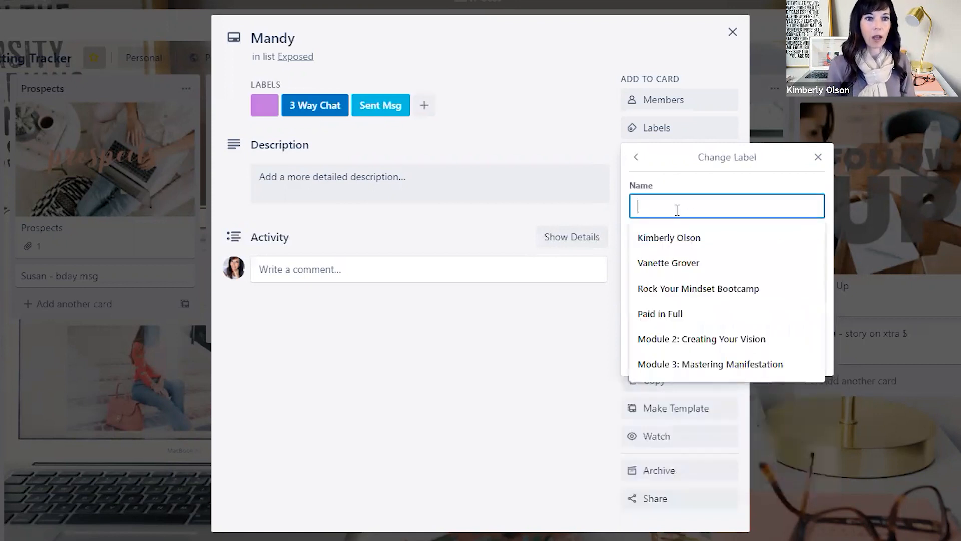
left_click(594, 328)
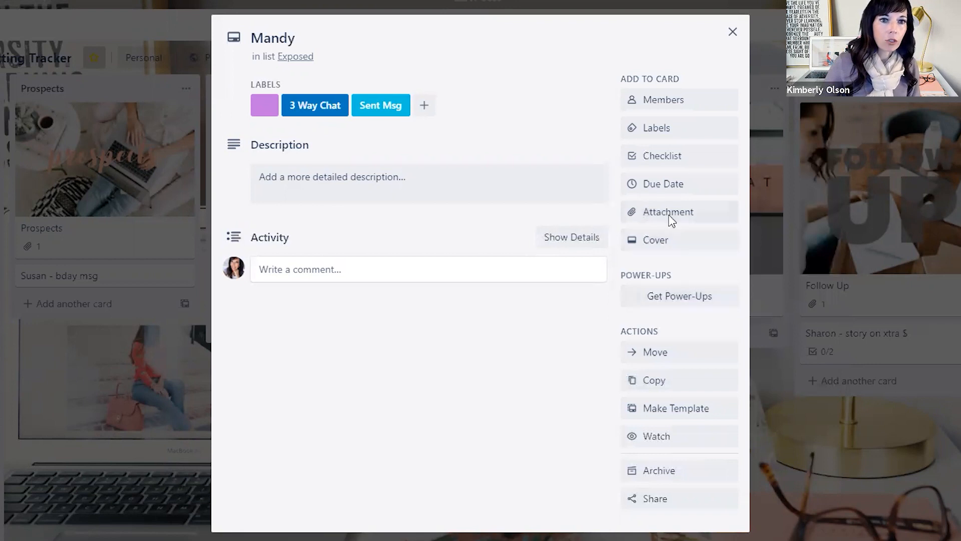
left_click(660, 132)
left_click(814, 346)
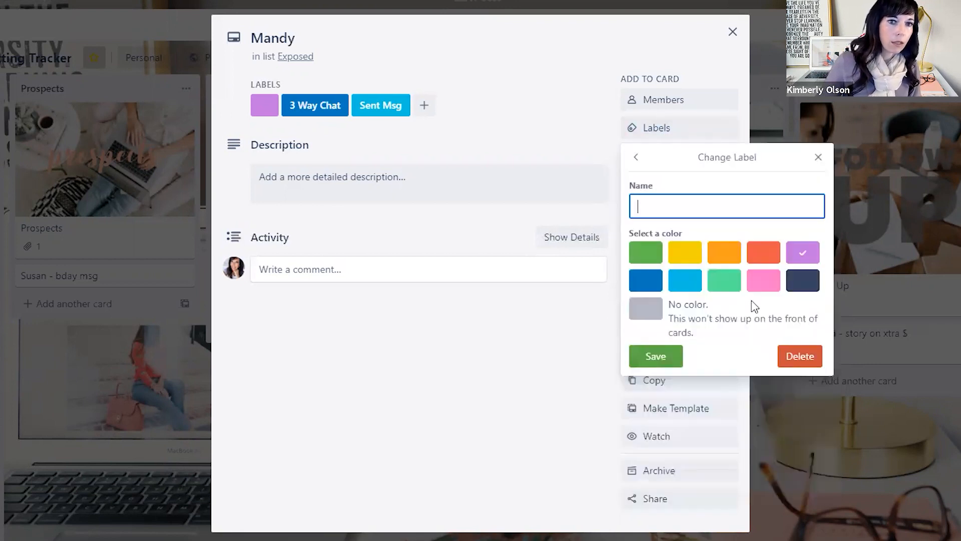
left_click(682, 202)
type("Sent Website")
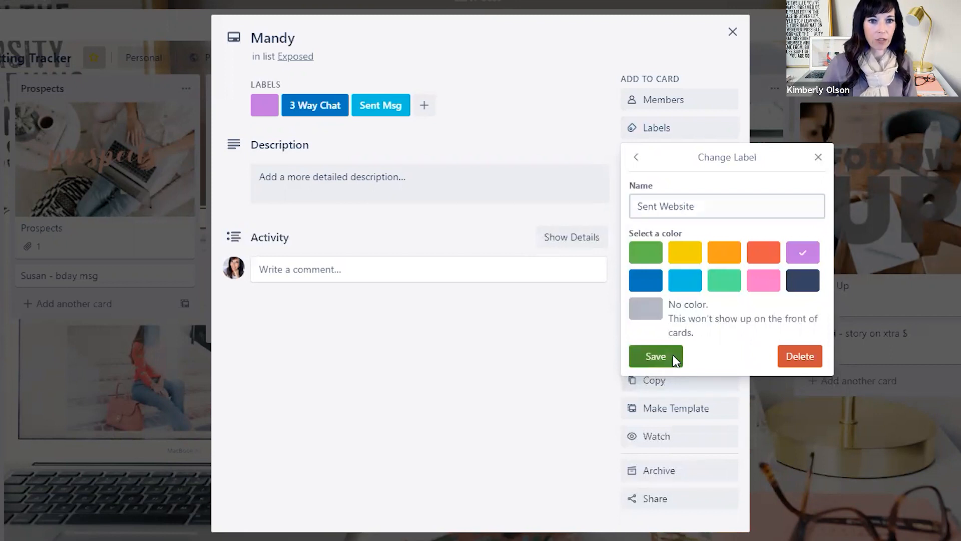
left_click(673, 355)
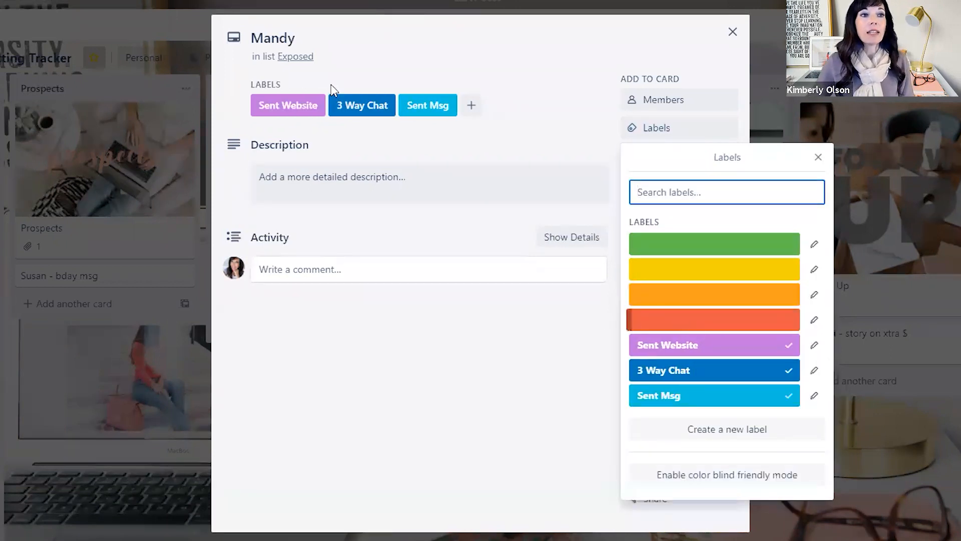
left_click(500, 55)
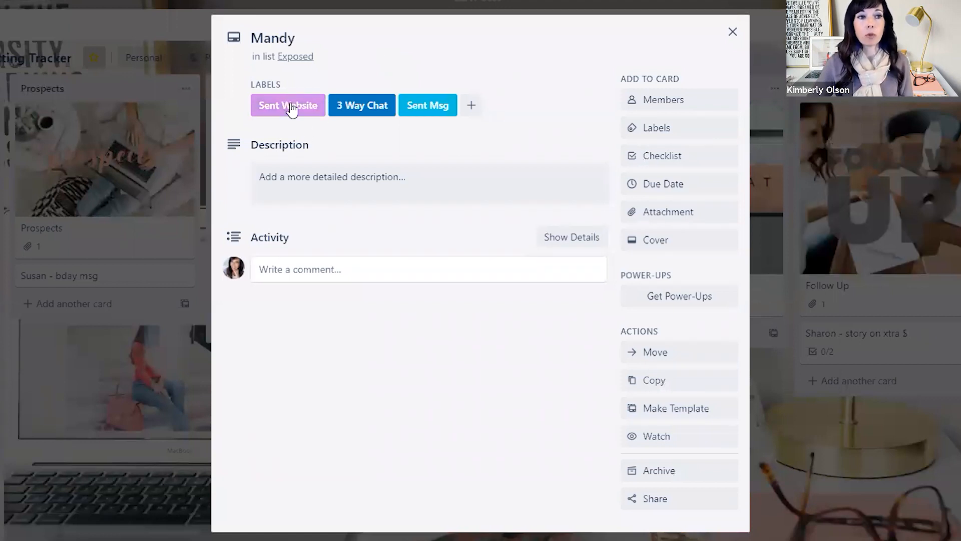
left_click(402, 2)
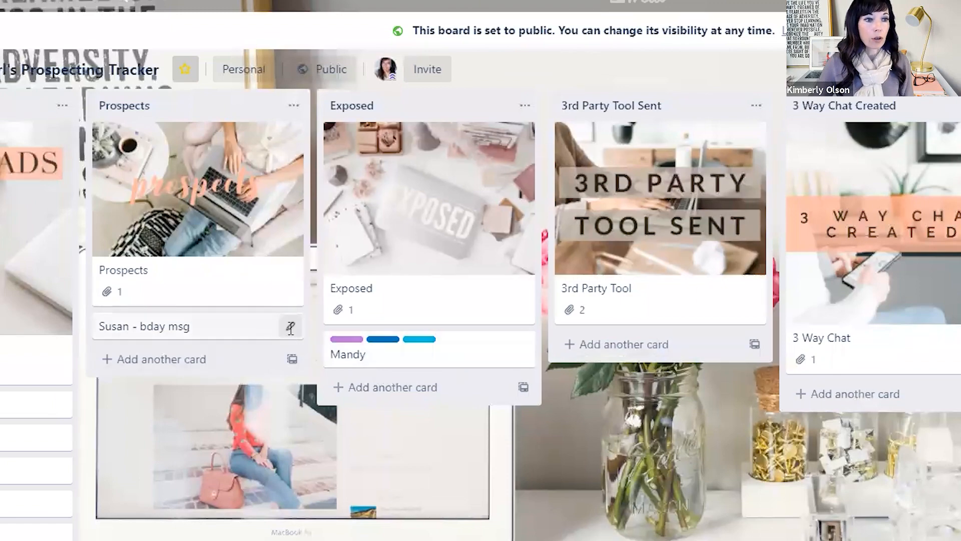
- Apply the labels "Sent Website", "3 Way Chat" and "Sent Msg" to the "bday msg" card in Prospects, and close the background photo picker
left_click(291, 326)
left_click(369, 327)
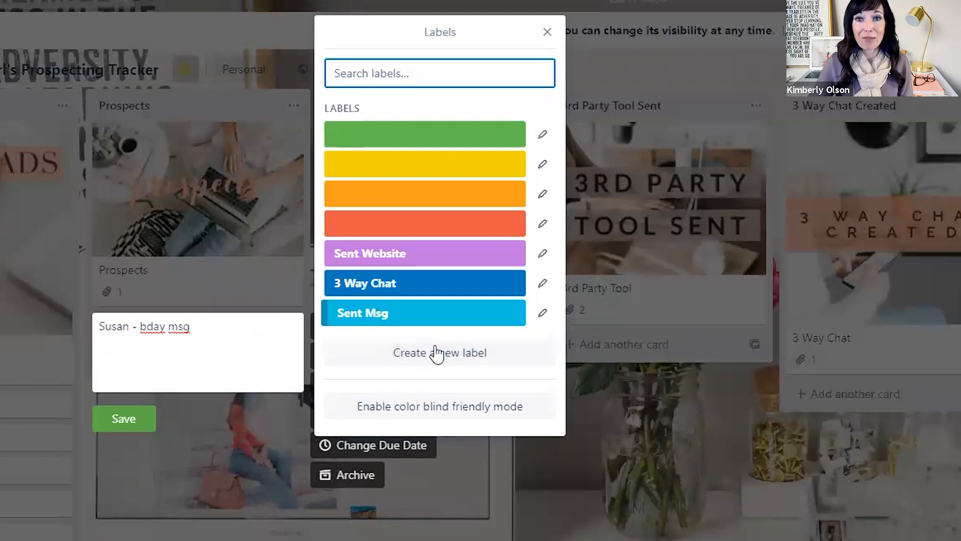
left_click(440, 258)
left_click(438, 290)
left_click(410, 313)
left_click(279, 434)
left_click(147, 430)
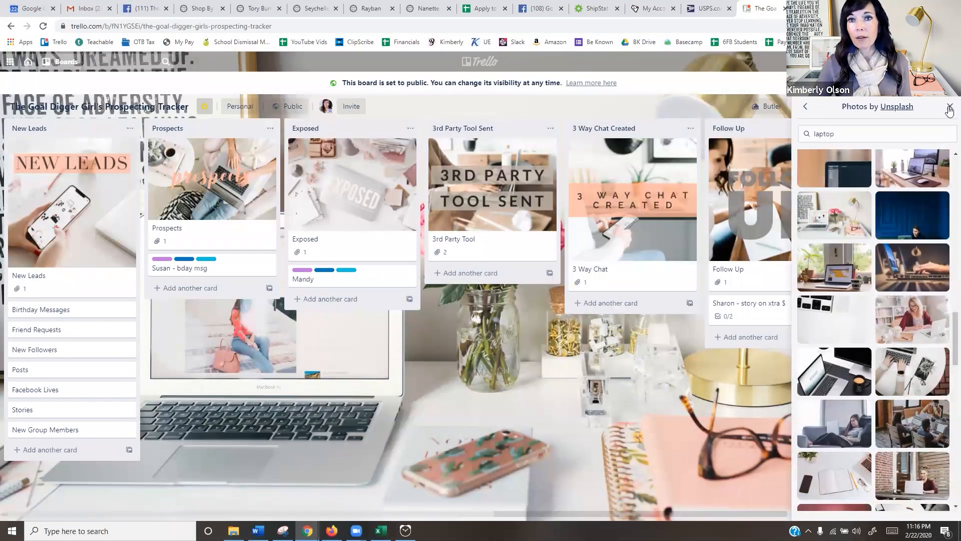
left_click(950, 109)
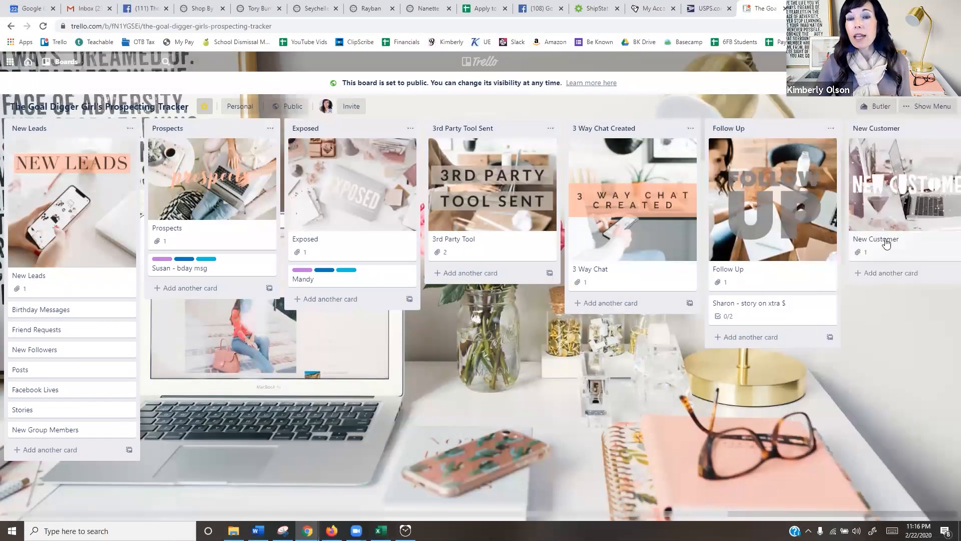